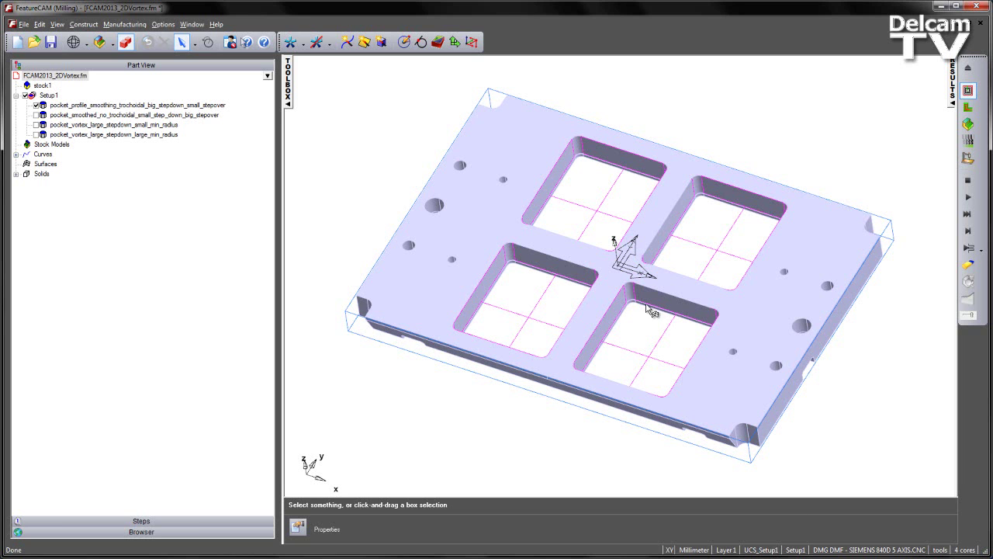
- Simulate the toolpath of pocket_profile_smoothing_trochoidal_big_stepdown_small_stepover and examine its trochoidal corner moves from above
middle_drag(649, 278, 661, 265)
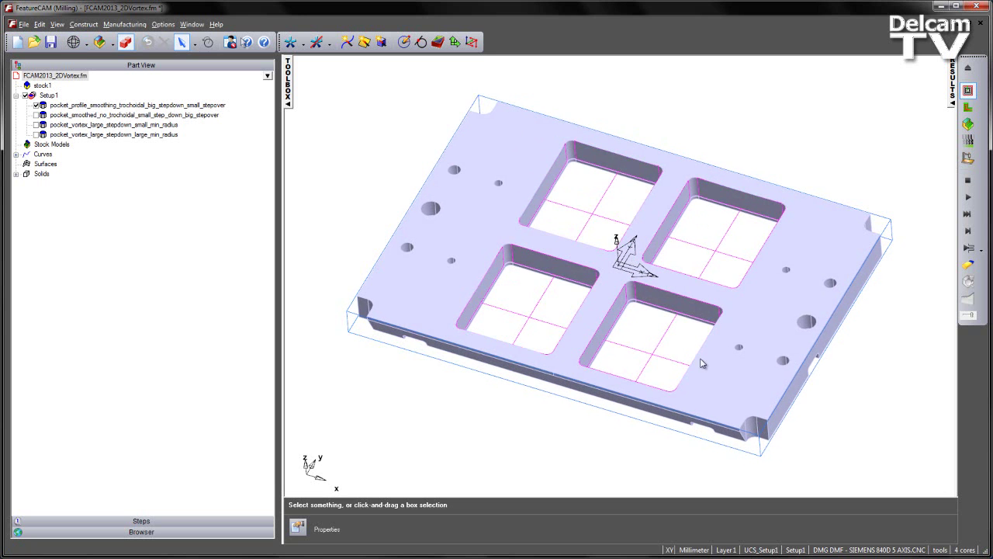
mouse_move(637, 399)
middle_down()
mouse_move(512, 295)
mouse_move(457, 291)
mouse_move(696, 417)
mouse_move(649, 391)
middle_up()
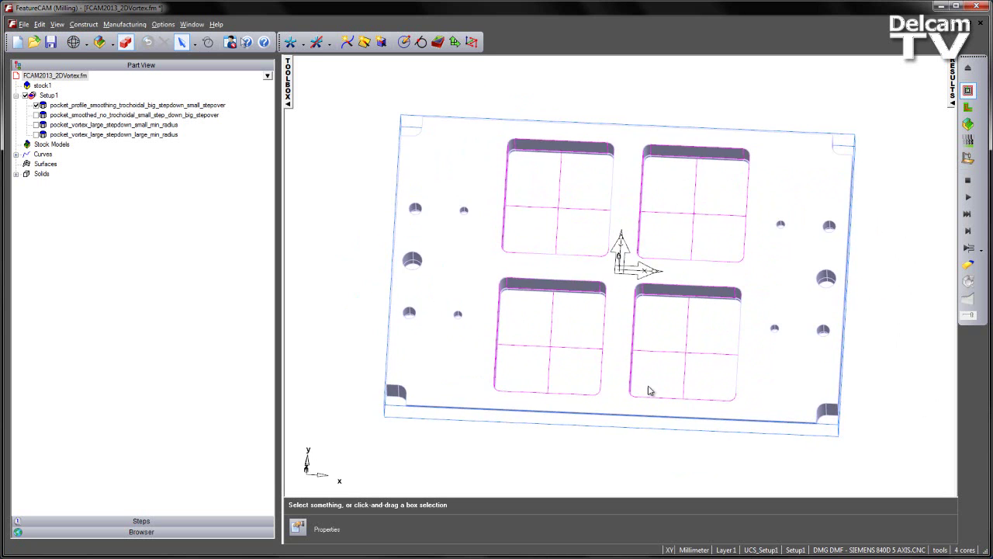
middle_drag(613, 357, 587, 301)
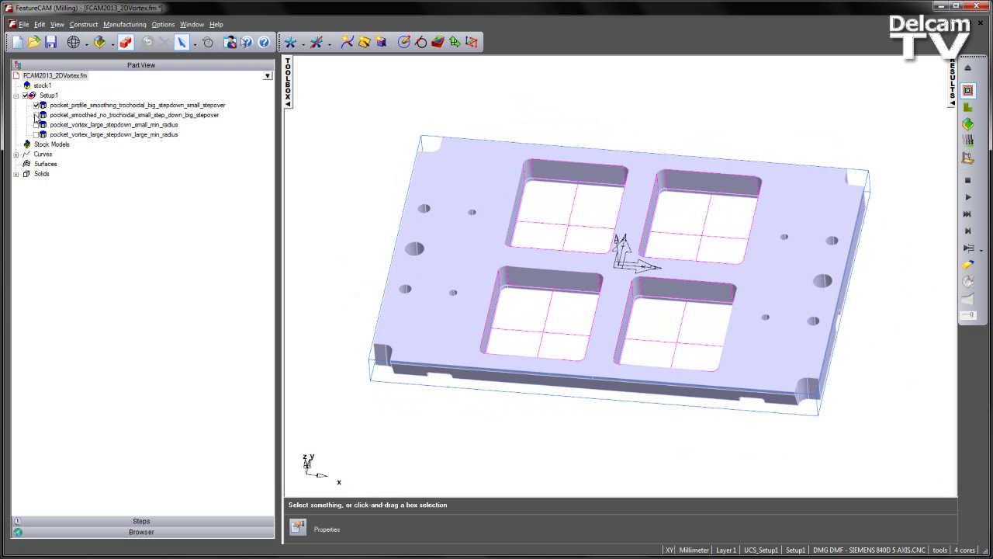
middle_drag(667, 373, 605, 277)
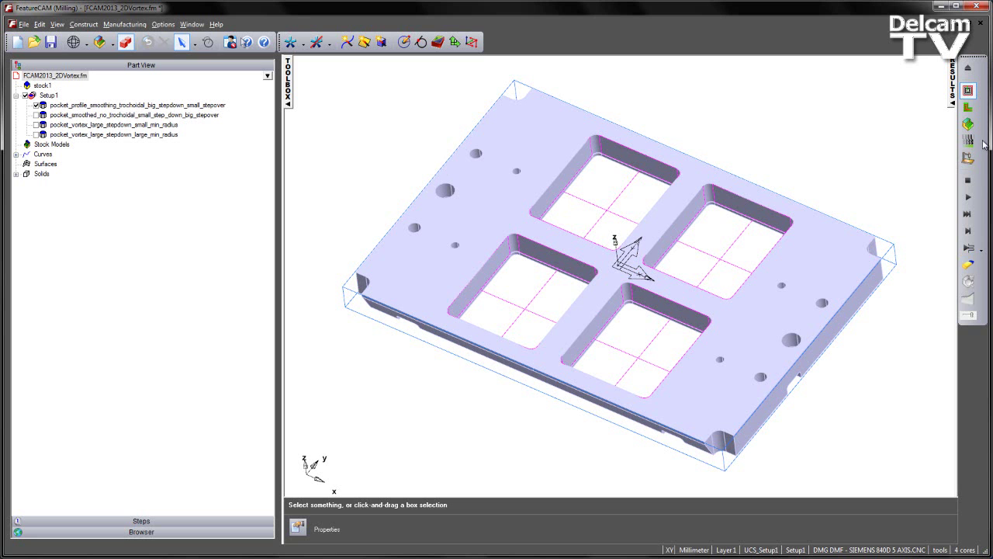
click(967, 197)
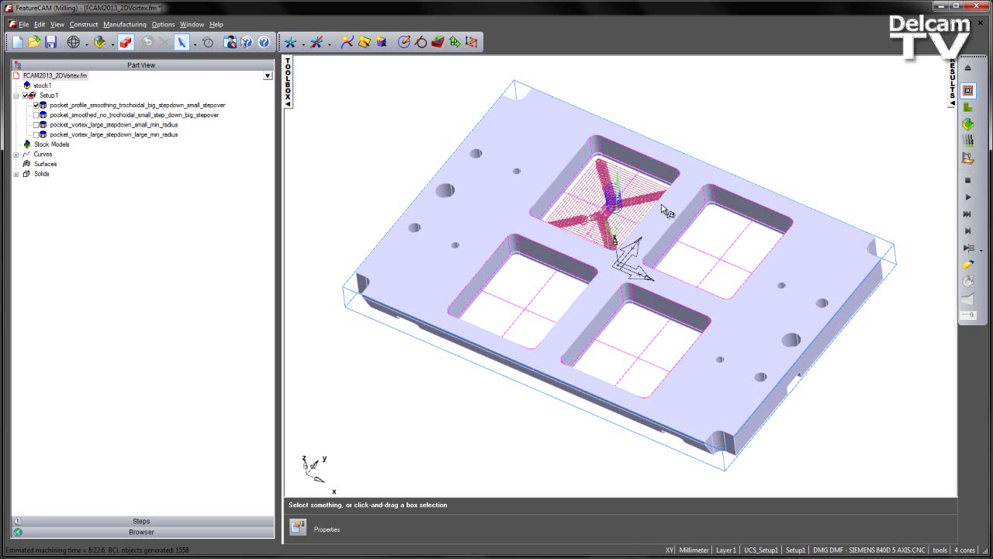
middle_drag(661, 208, 671, 224)
scroll(672, 229, up, 10)
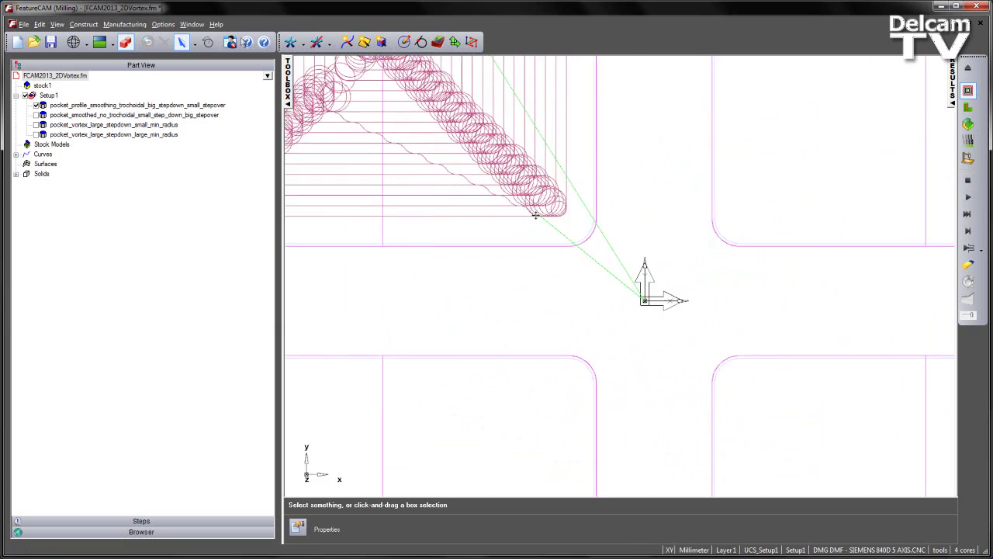
scroll(621, 308, down, 3)
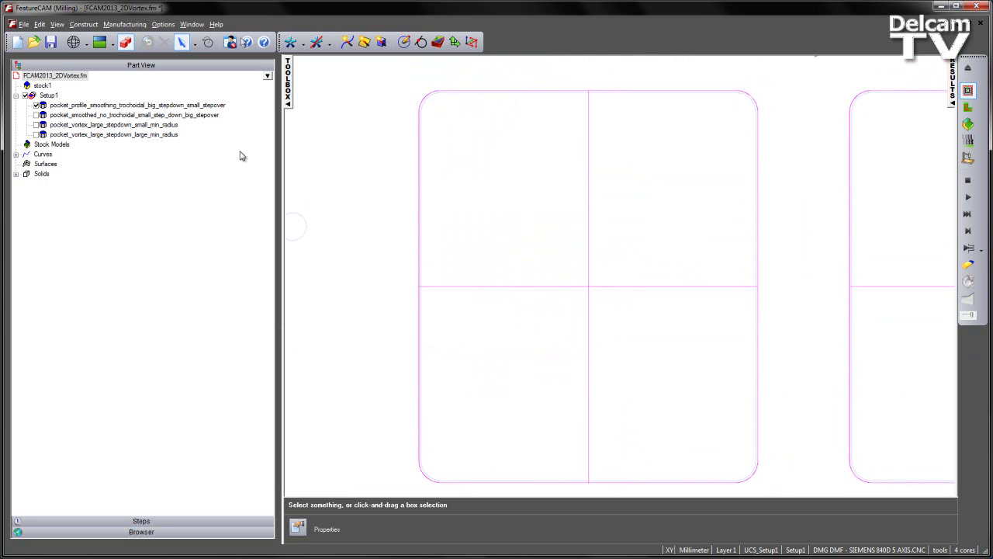
- Switch machining from the trochoidal pocket to pocket_smoothed_no_trochoidal_small_step_down_big_stepover, and simulate its toolpath to examine the depth passes in 3D
click(36, 104)
click(36, 115)
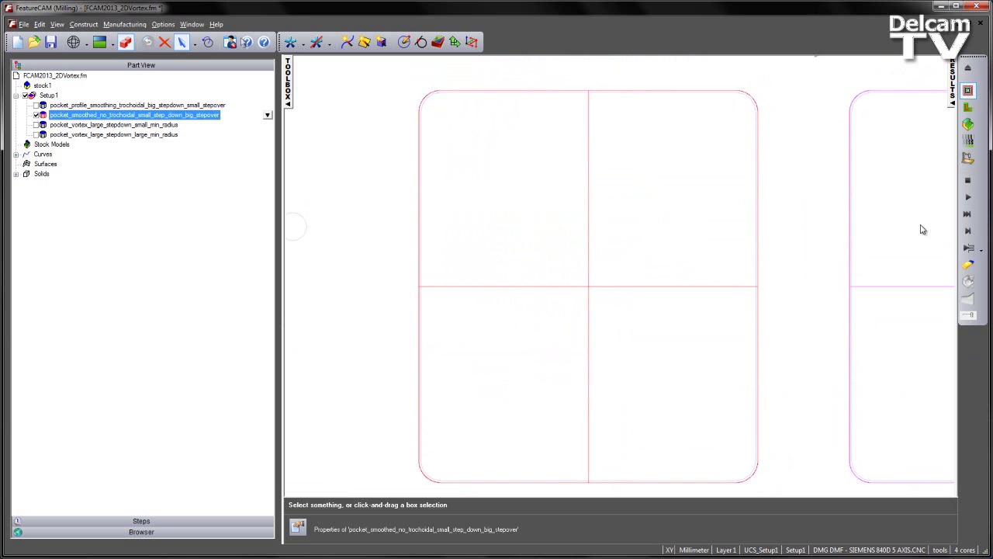
click(969, 197)
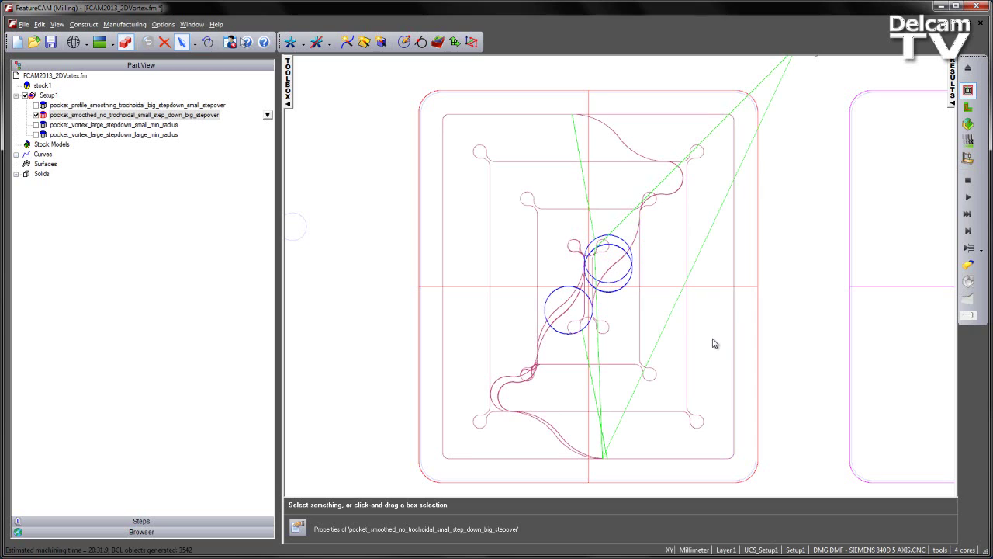
middle_drag(526, 386, 446, 255)
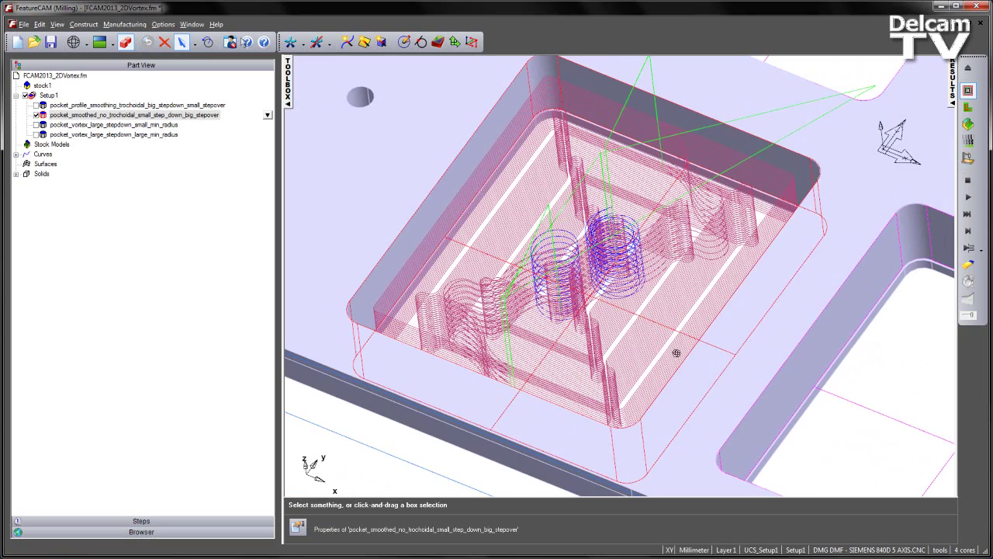
middle_drag(674, 349, 641, 378)
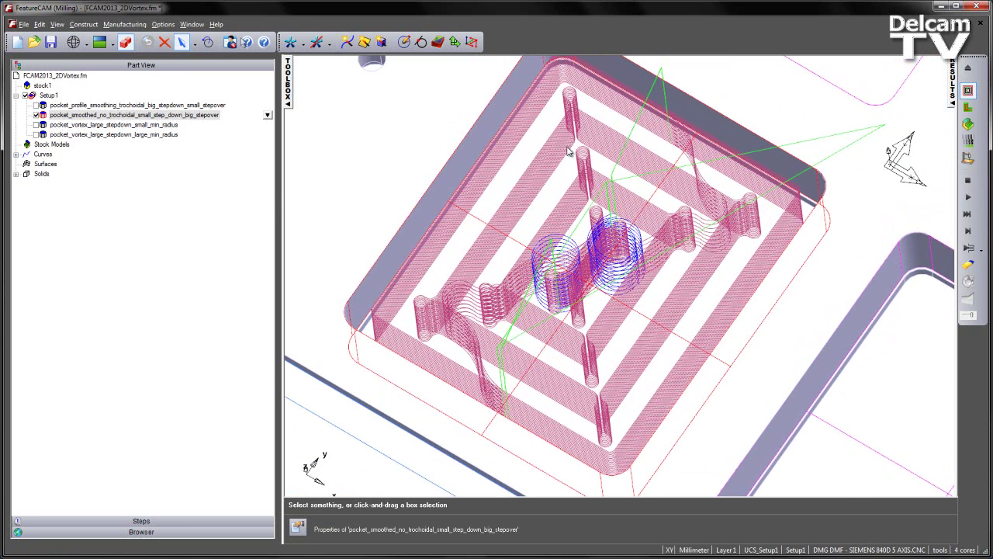
click(635, 324)
middle_drag(536, 340, 541, 281)
scroll(541, 279, down, 2)
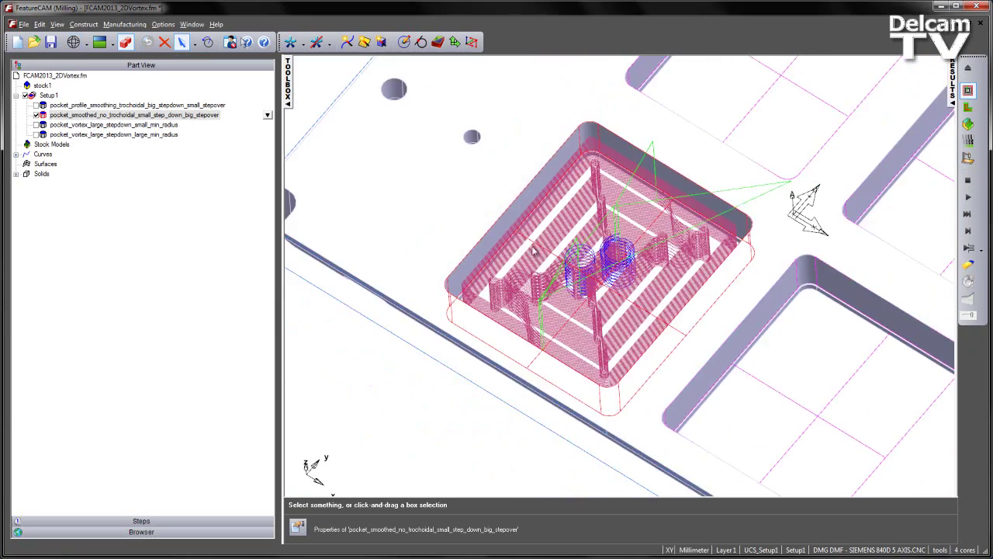
shift+middle_drag(533, 247, 488, 280)
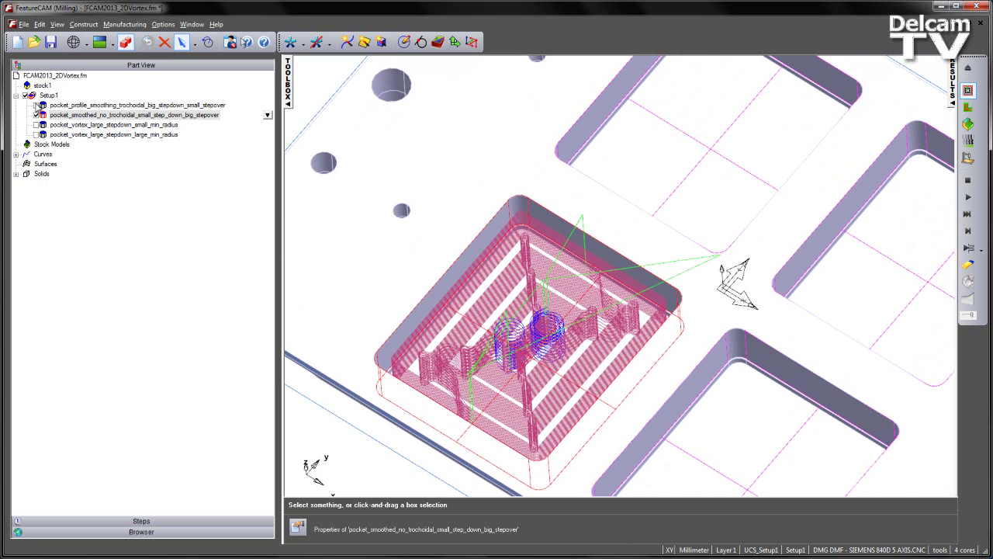
- Simulate the trochoidal and no-trochoidal pockets together and compare their machining times in the manufacturing operation sheet
click(35, 105)
click(967, 197)
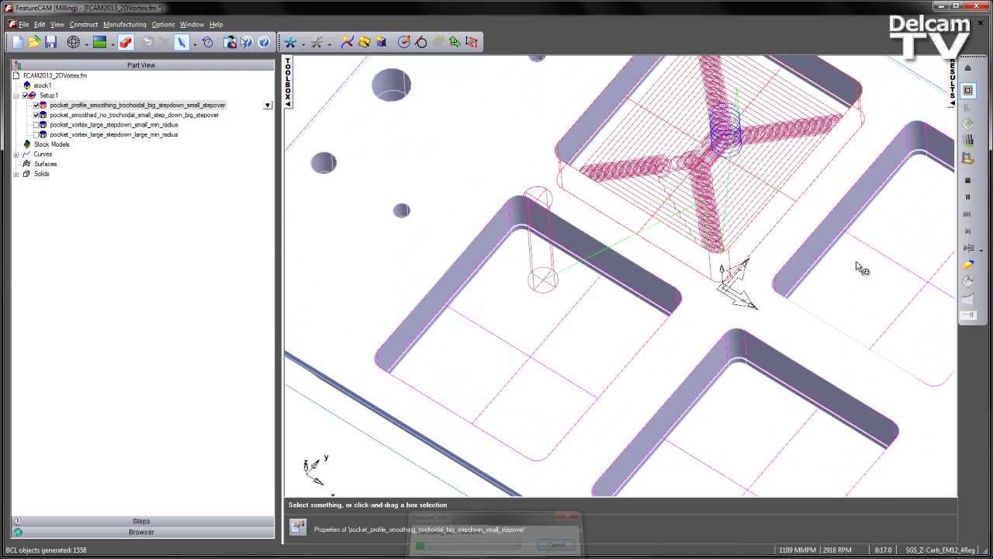
click(954, 85)
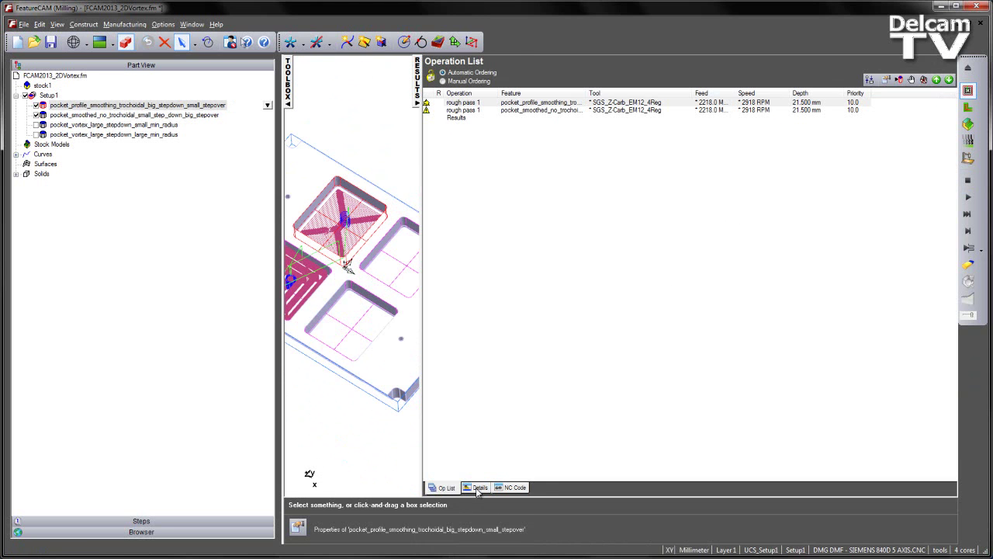
click(481, 487)
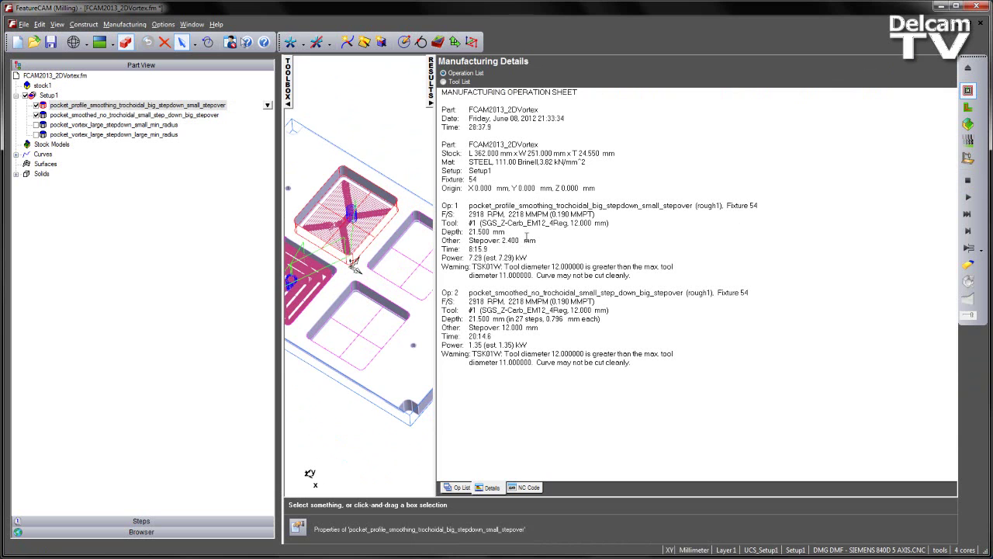
drag(499, 249, 440, 249)
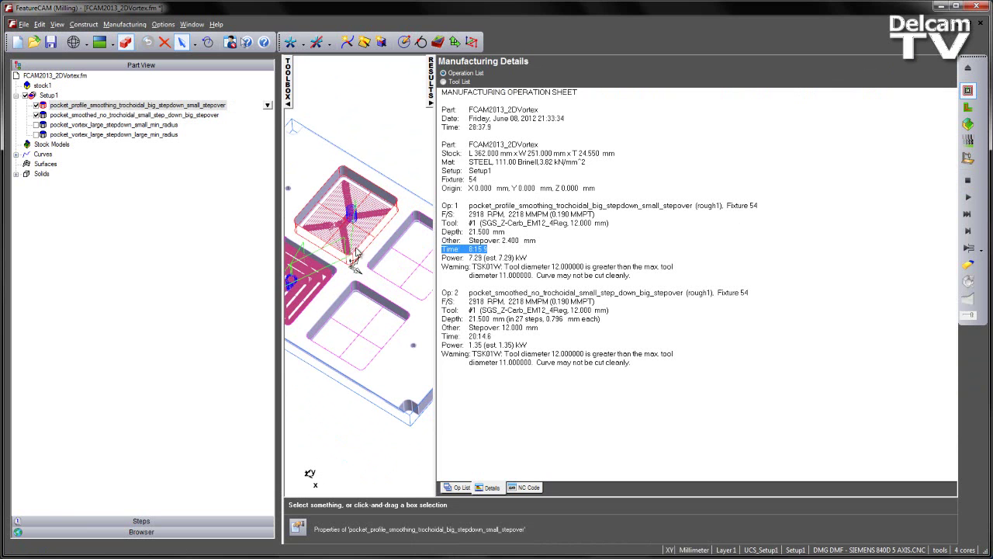
drag(500, 336, 435, 336)
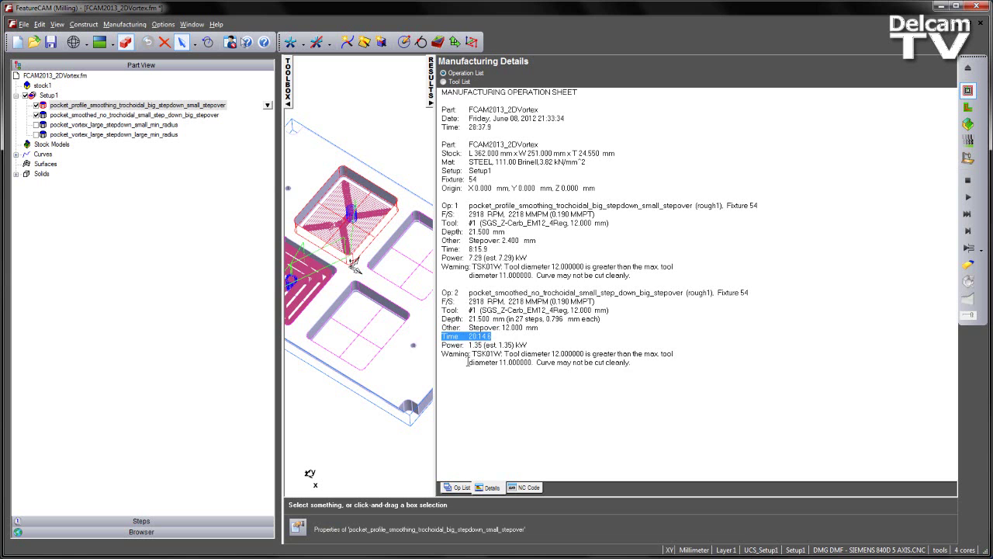
click(431, 102)
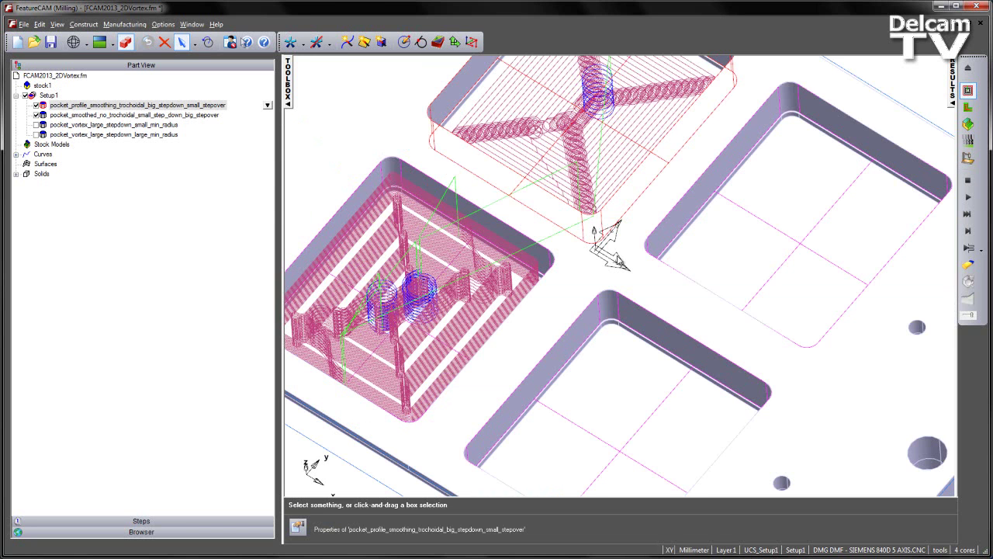
middle_drag(566, 245, 561, 256)
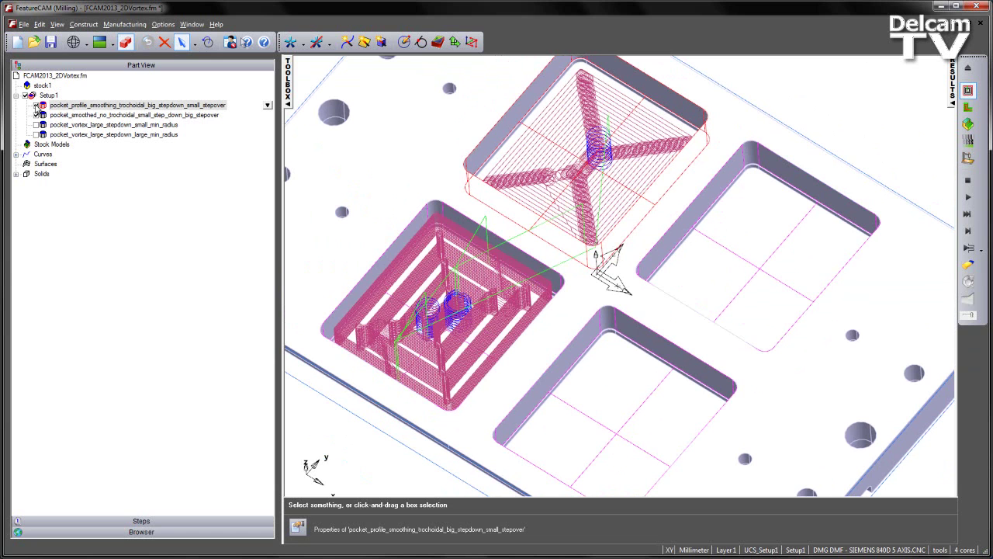
- Exclude the trochoidal and no-trochoidal pockets from machining and select pocket_vortex_large_stepdown_small_min_radius
click(36, 105)
click(37, 115)
click(65, 125)
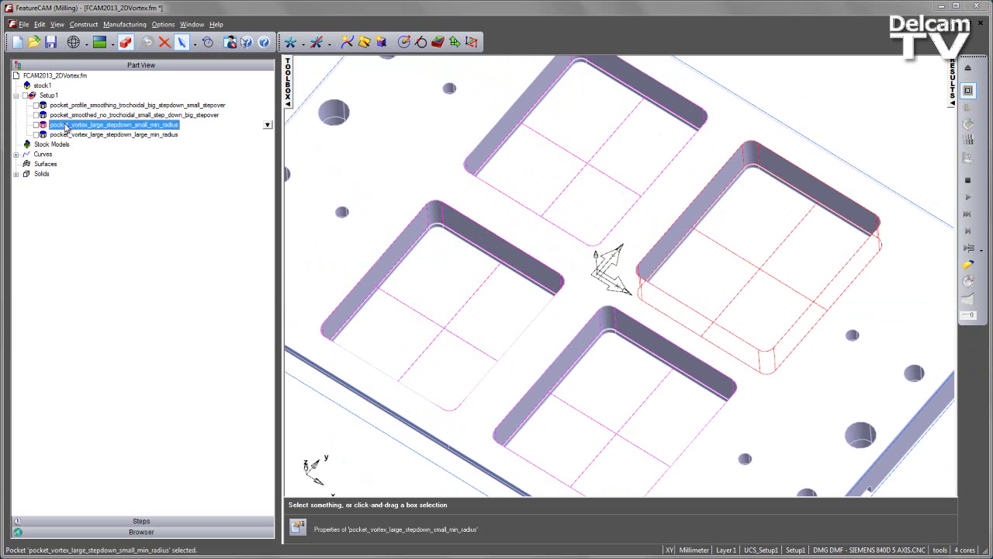
- Review the small-min-radius vortex pocket's stepover type, rough-pass milling attributes and distance between cuts in its properties
double_click(67, 127)
click(519, 150)
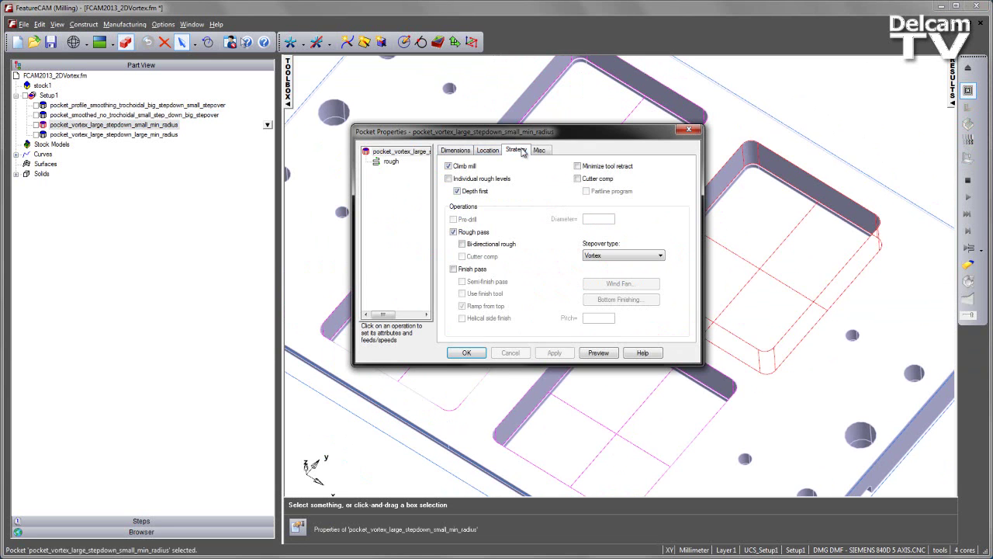
click(661, 256)
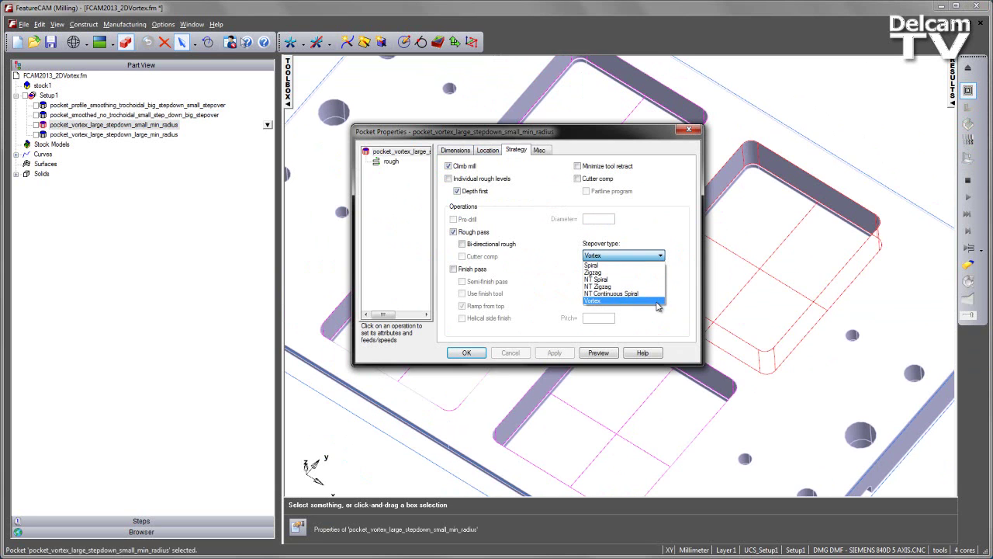
click(660, 214)
click(390, 161)
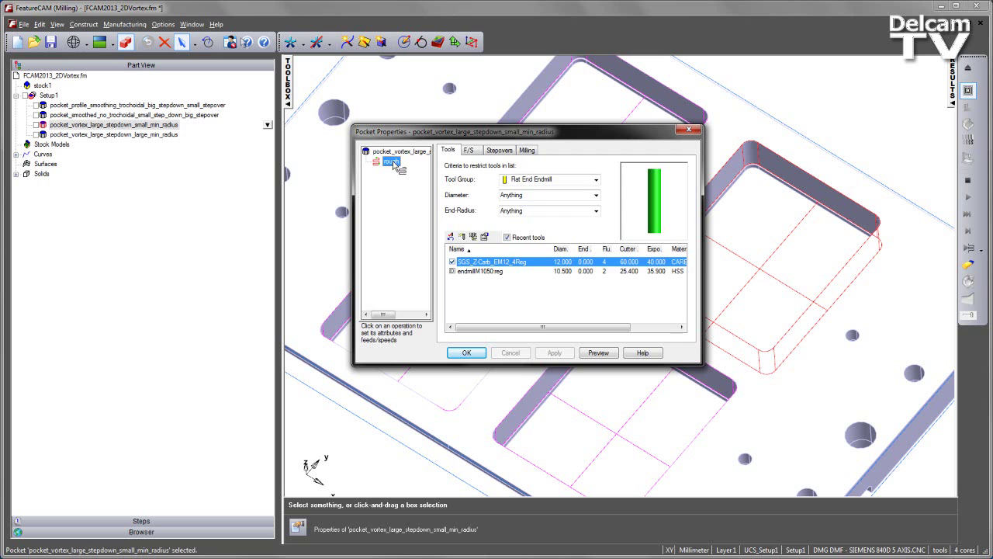
click(527, 150)
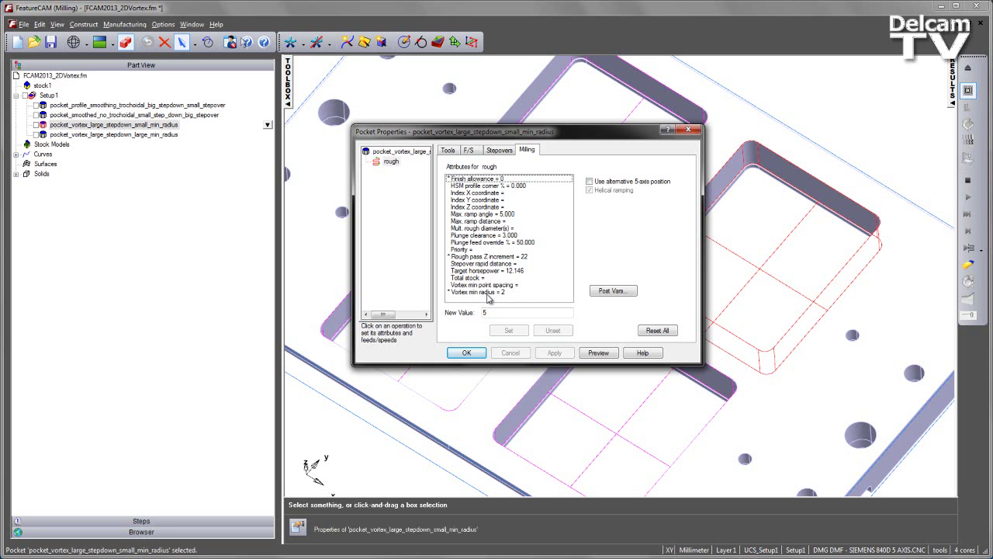
click(504, 151)
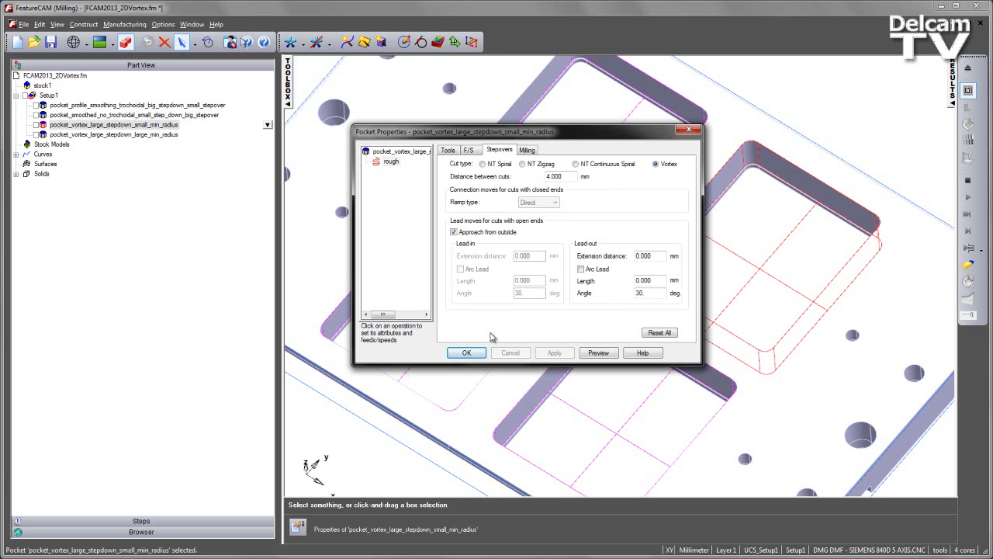
click(476, 354)
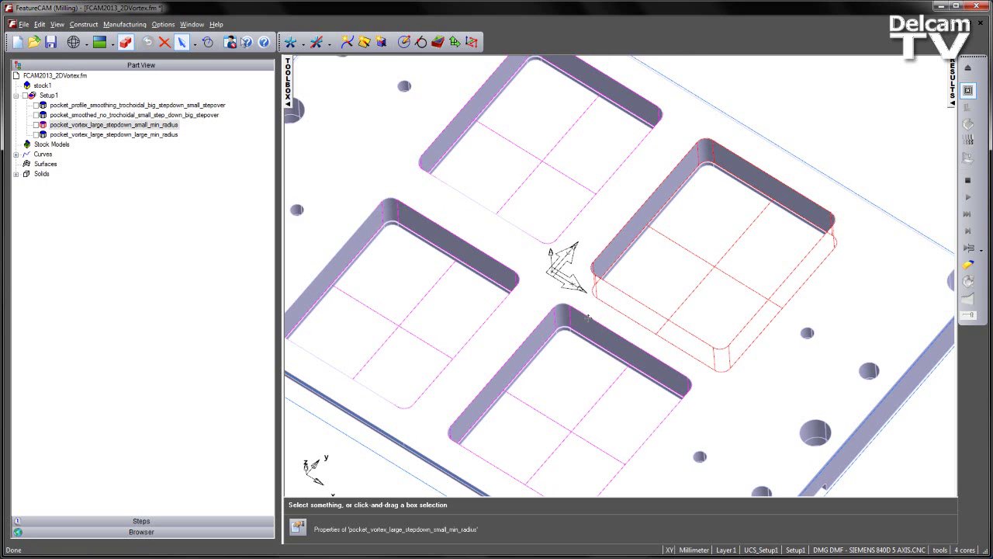
- Include pocket_vortex_large_stepdown_small_min_radius in machining and simulate its toolpath, examining it from above and in 3D
click(37, 125)
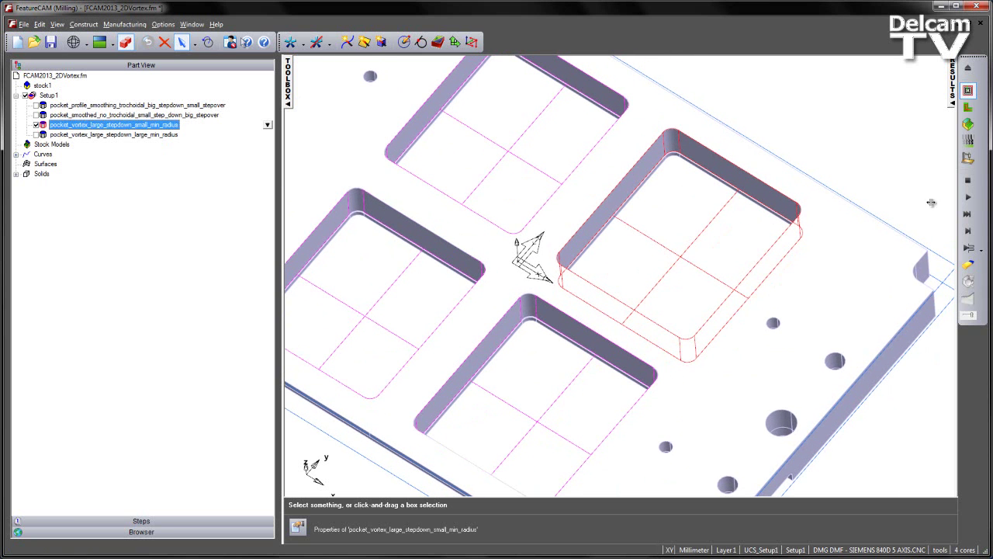
click(968, 196)
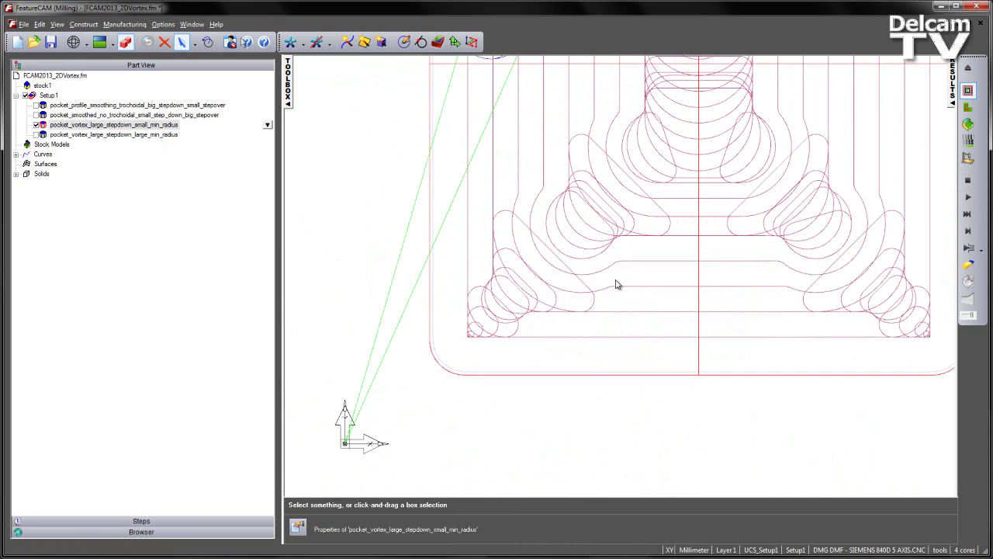
middle_drag(623, 231, 621, 252)
scroll(620, 252, down, 3)
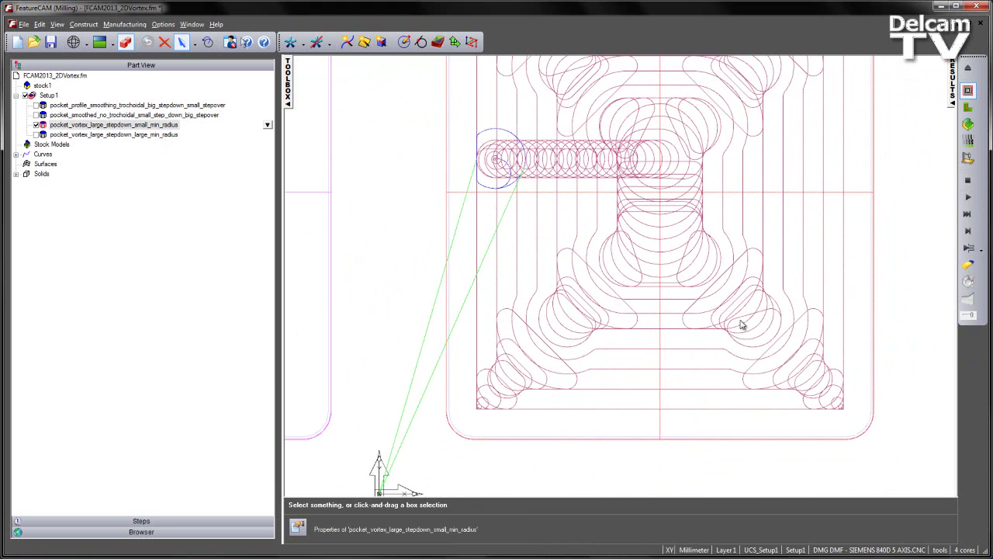
scroll(772, 184, down, 1)
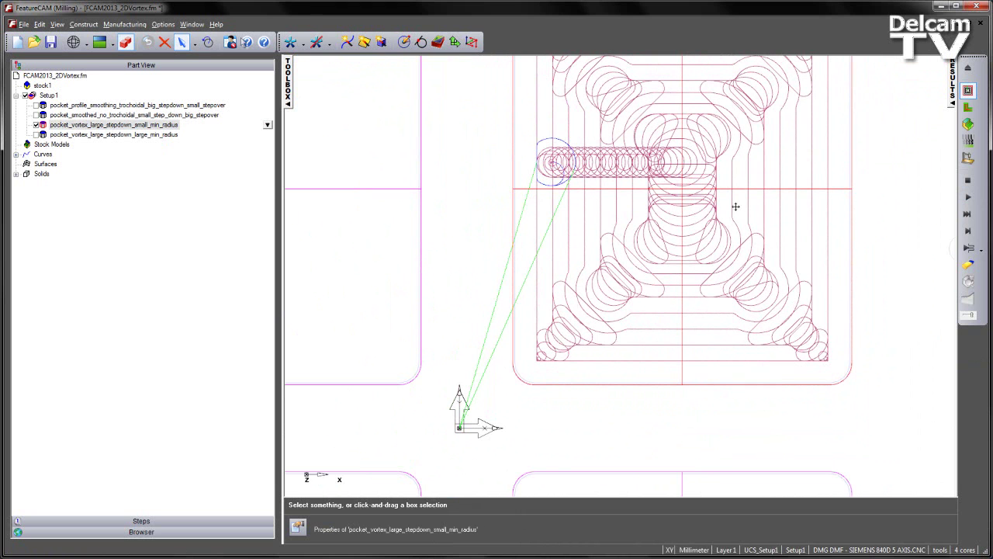
scroll(734, 208, up, 3)
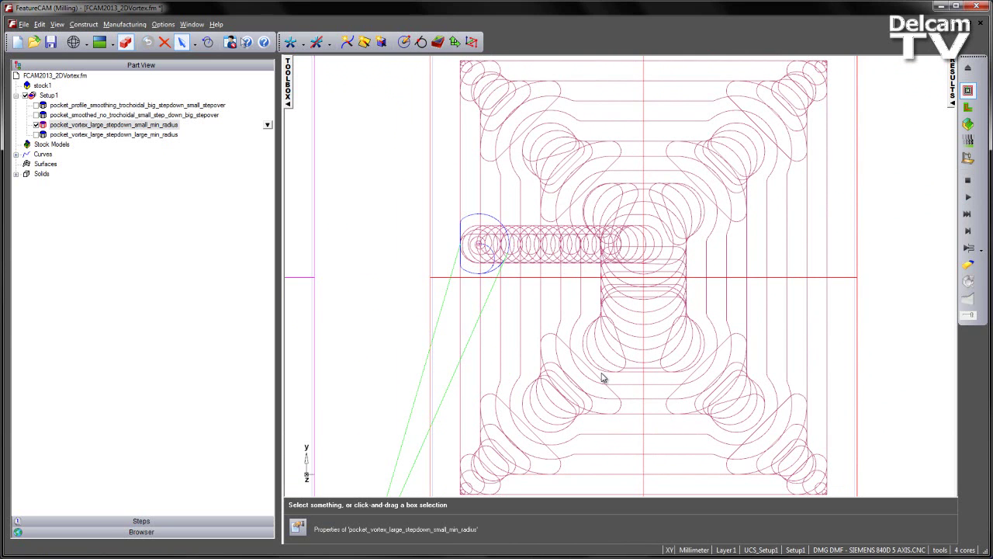
scroll(602, 378, down, 1)
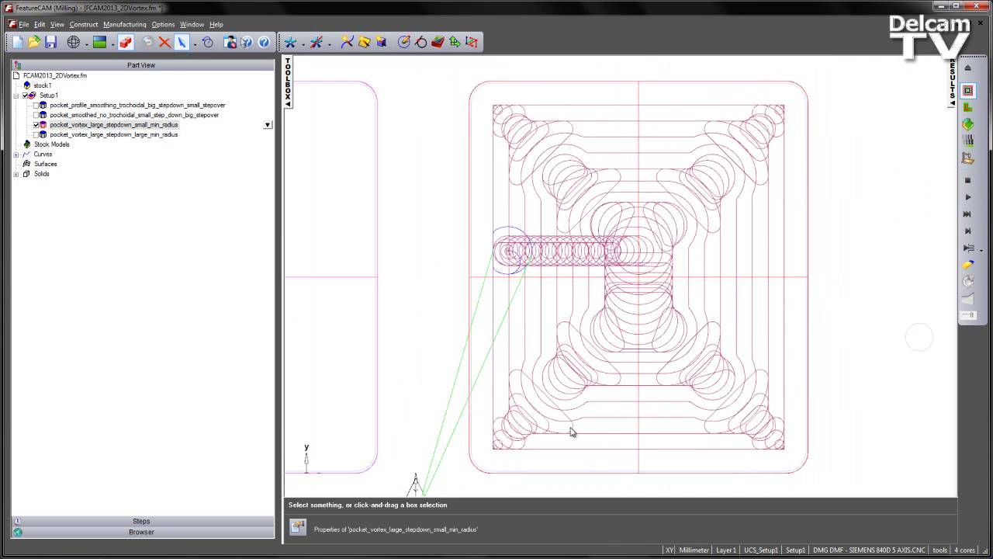
mouse_move(572, 428)
middle_down()
mouse_move(489, 330)
mouse_move(534, 278)
middle_up()
scroll(534, 278, down, 4)
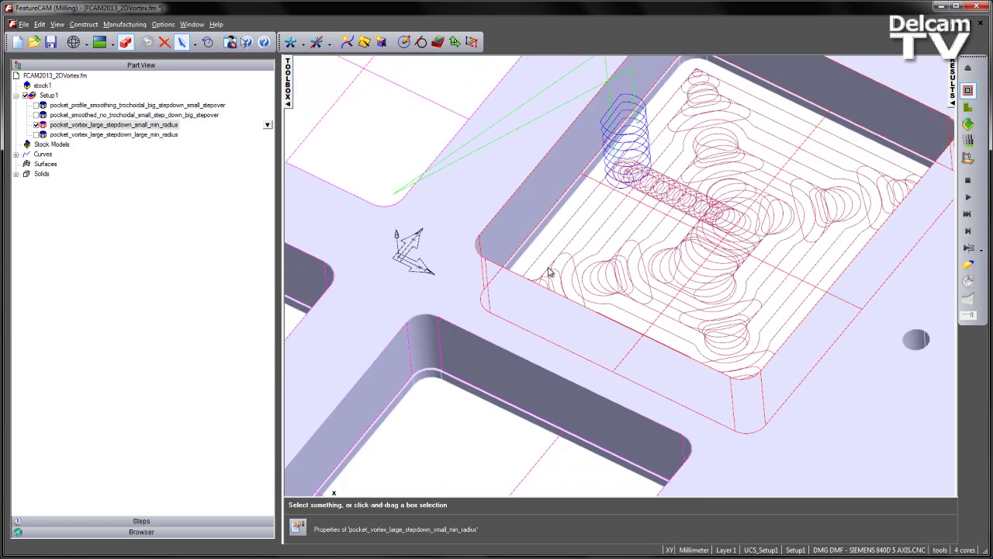
scroll(563, 277, down, 3)
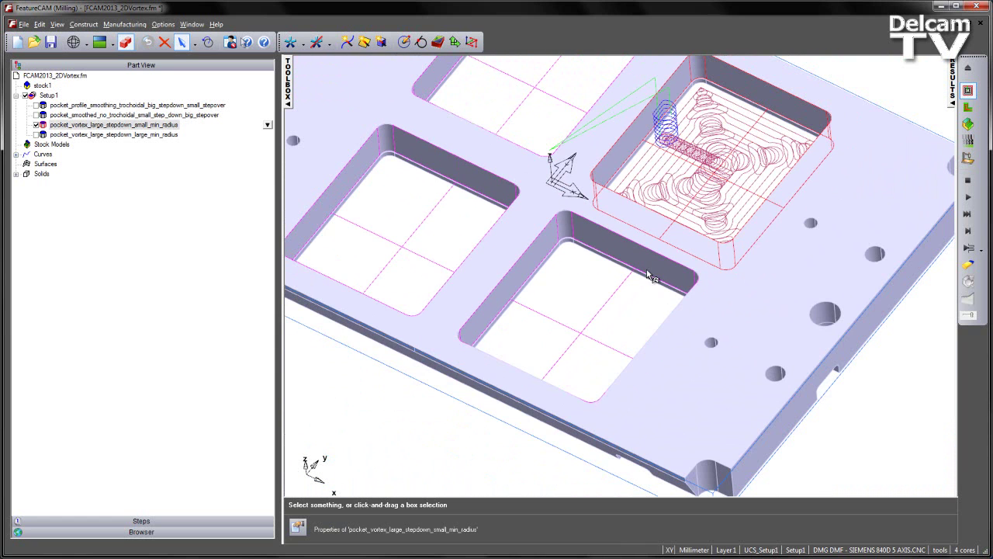
- Swap pocket_vortex_large_stepdown_small_min_radius for pocket_vortex_large_stepdown_large_min_radius in machining and review the latter's cut type, distance between cuts and milling attributes
click(35, 125)
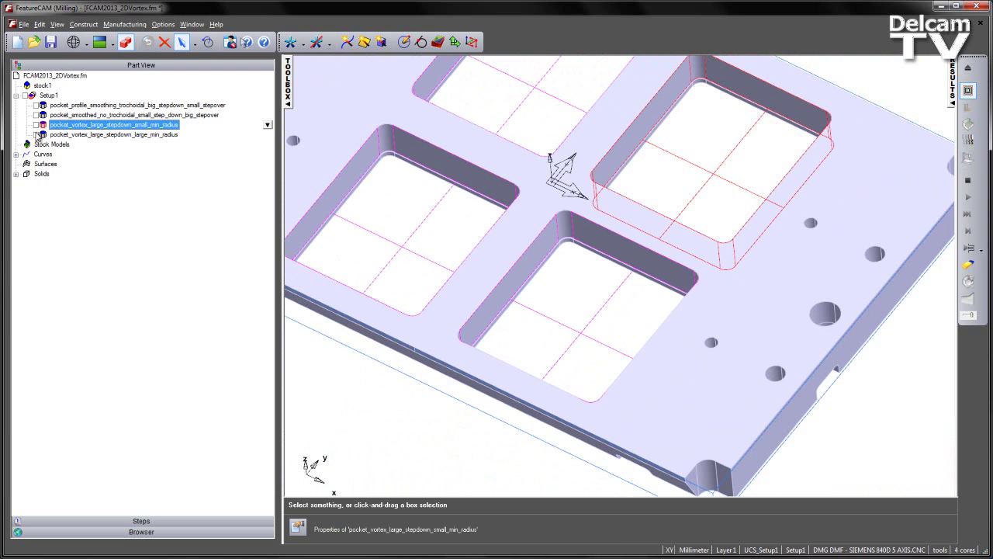
click(38, 135)
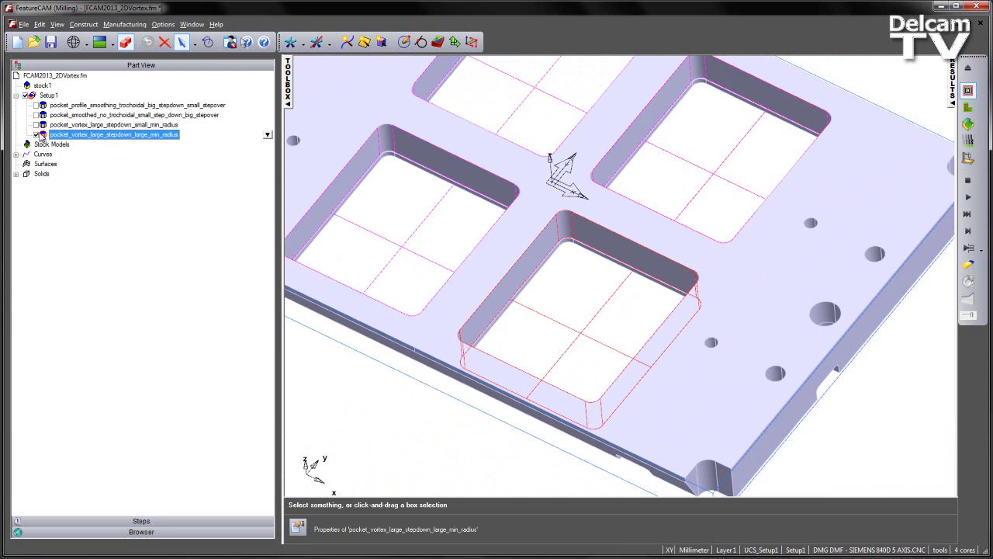
double_click(135, 139)
click(390, 162)
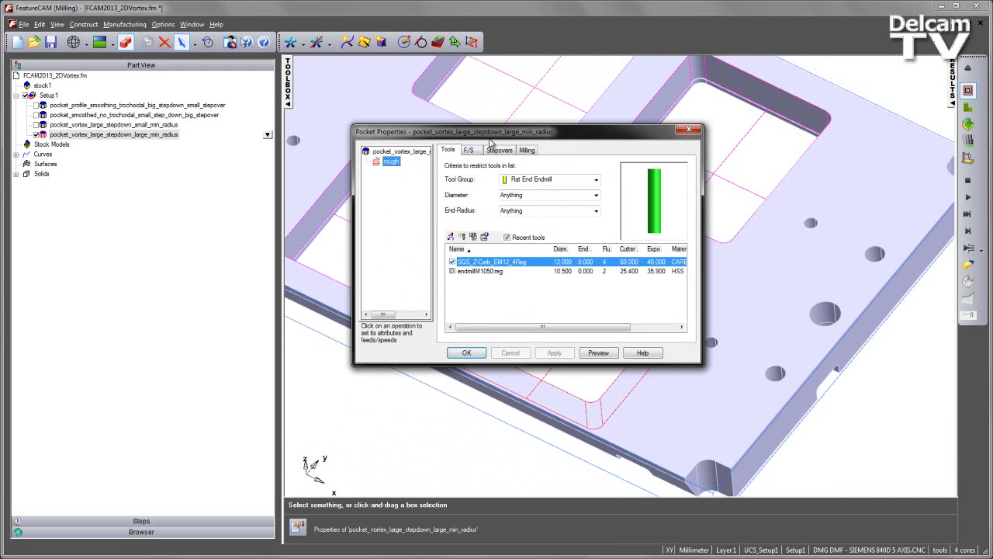
drag(491, 142, 333, 109)
click(342, 117)
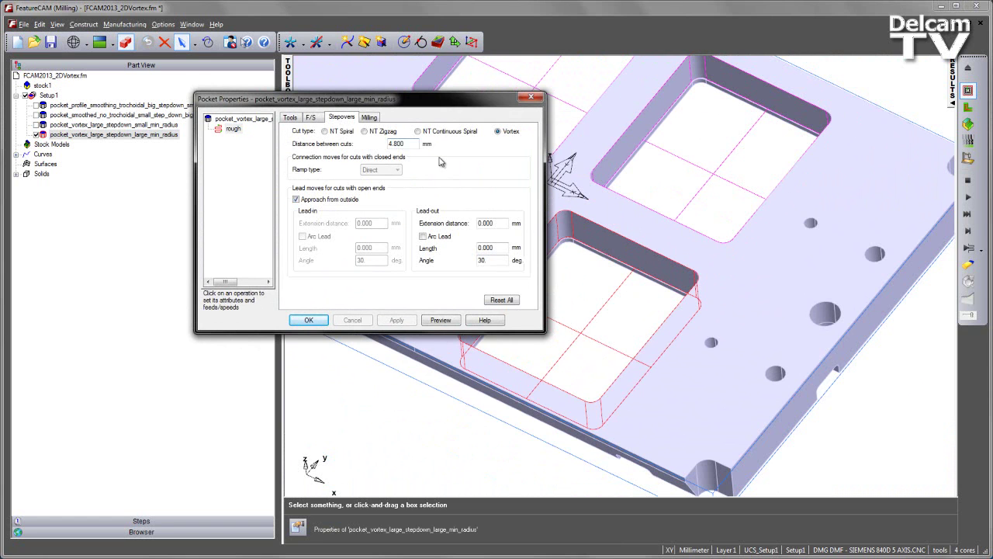
click(370, 117)
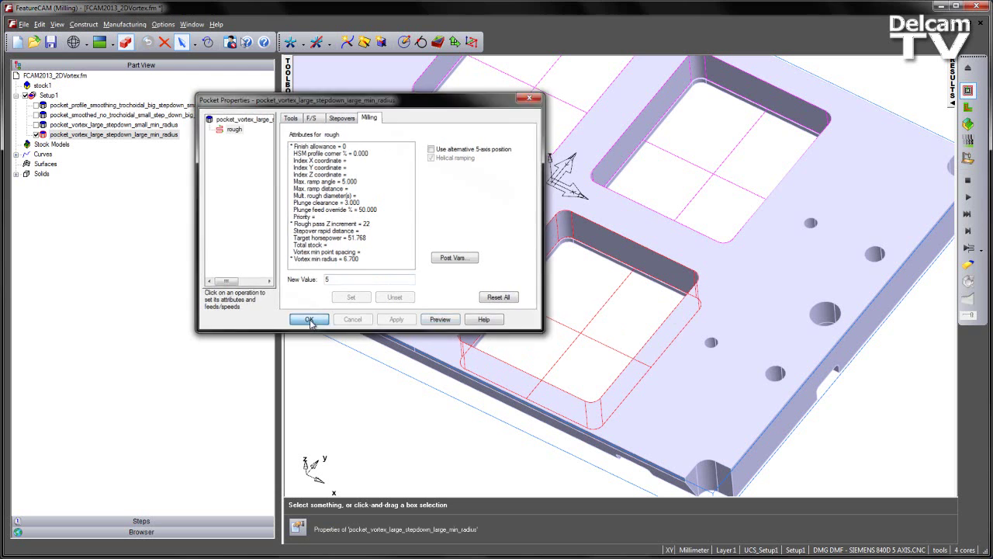
click(309, 320)
- Simulate the toolpath of pocket_vortex_large_stepdown_large_min_radius and examine it from above and in 3D
click(968, 196)
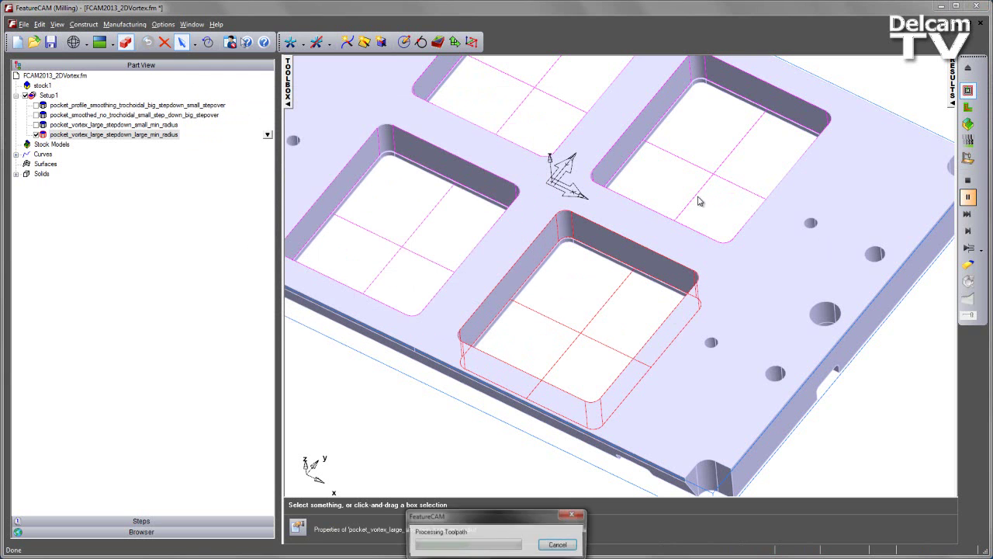
middle_drag(532, 217, 546, 275)
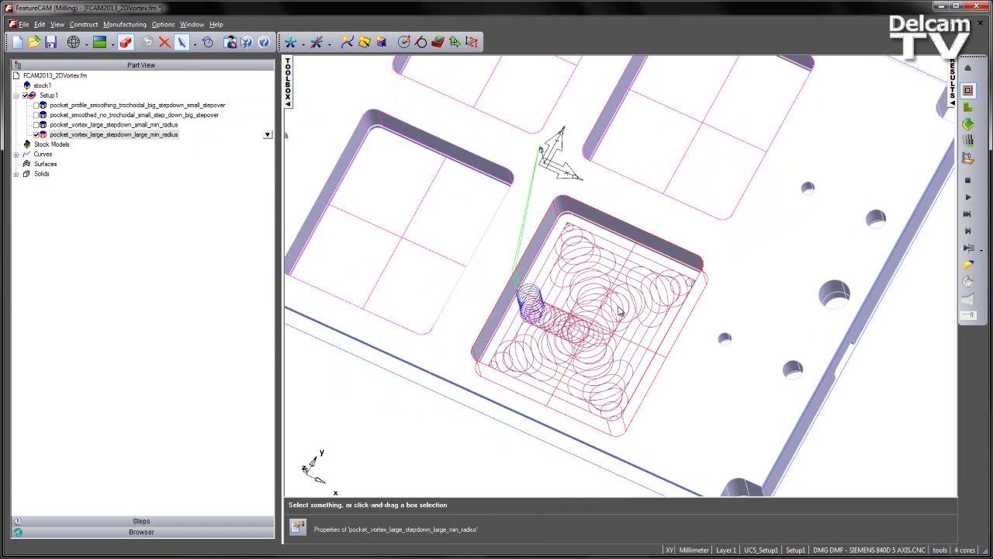
key(ctrl+5)
scroll(650, 328, up, 2)
shift+middle_drag(649, 328, 632, 277)
scroll(634, 288, up, 1)
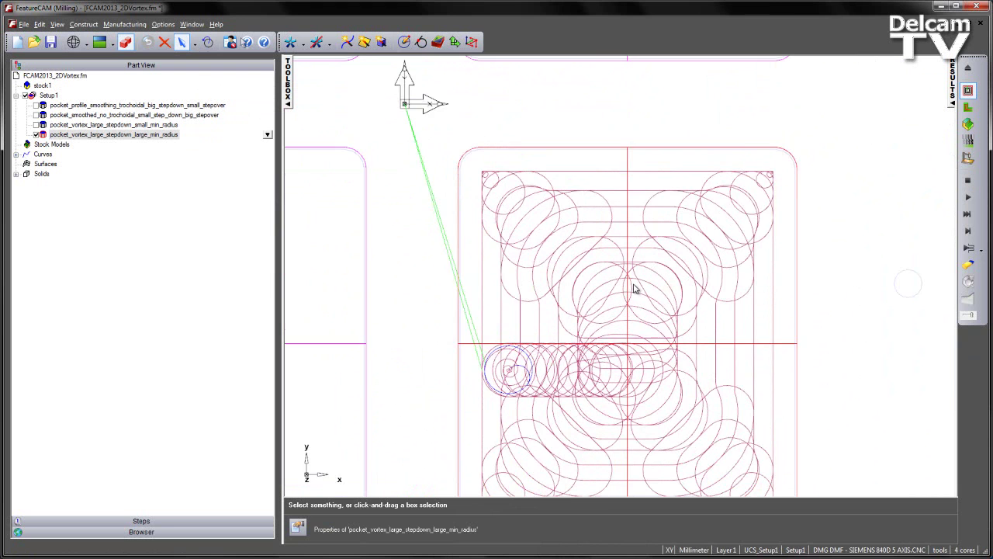
scroll(635, 288, up, 1)
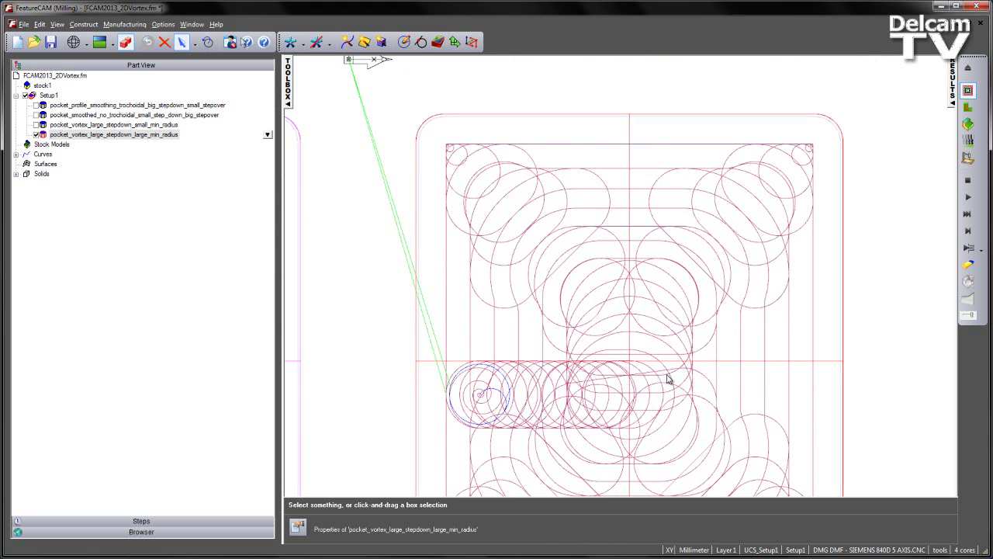
middle_drag(667, 379, 654, 273)
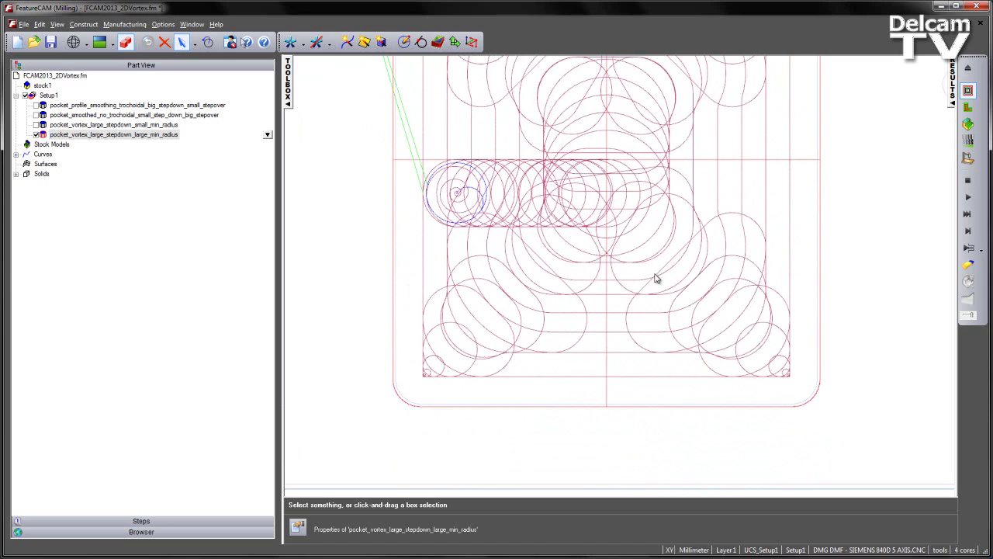
scroll(655, 278, down, 2)
mouse_move(647, 383)
middle_down()
mouse_move(680, 200)
mouse_move(632, 194)
middle_up()
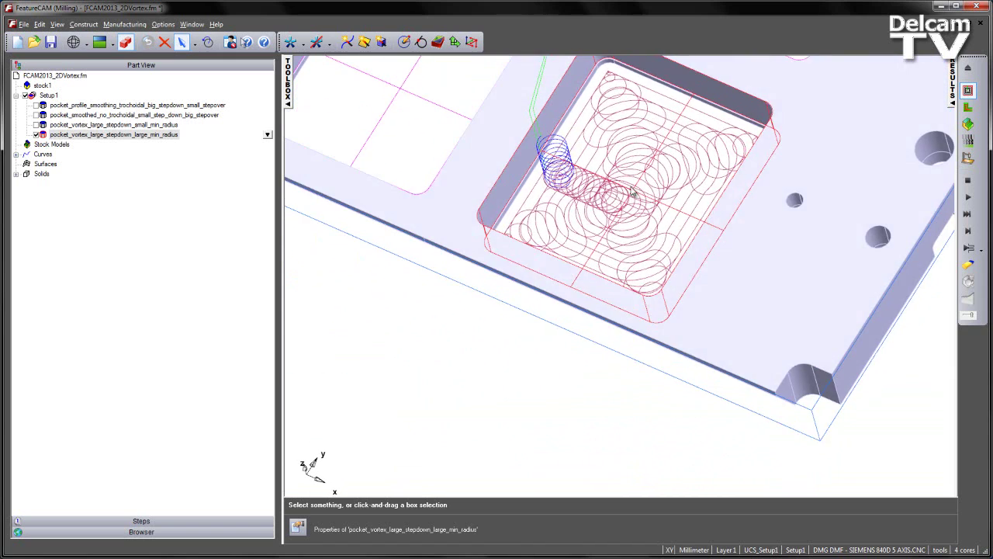
middle_drag(627, 114, 566, 253)
scroll(592, 233, down, 2)
middle_drag(610, 180, 618, 234)
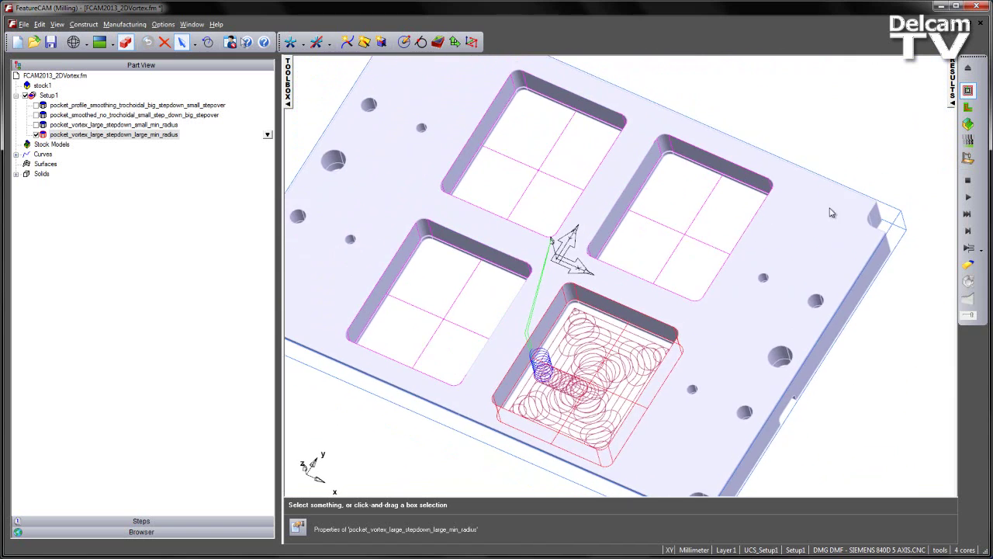
- Clear the current simulation, include all four pockets of Setup1 in machining and simulate their toolpaths together
click(962, 182)
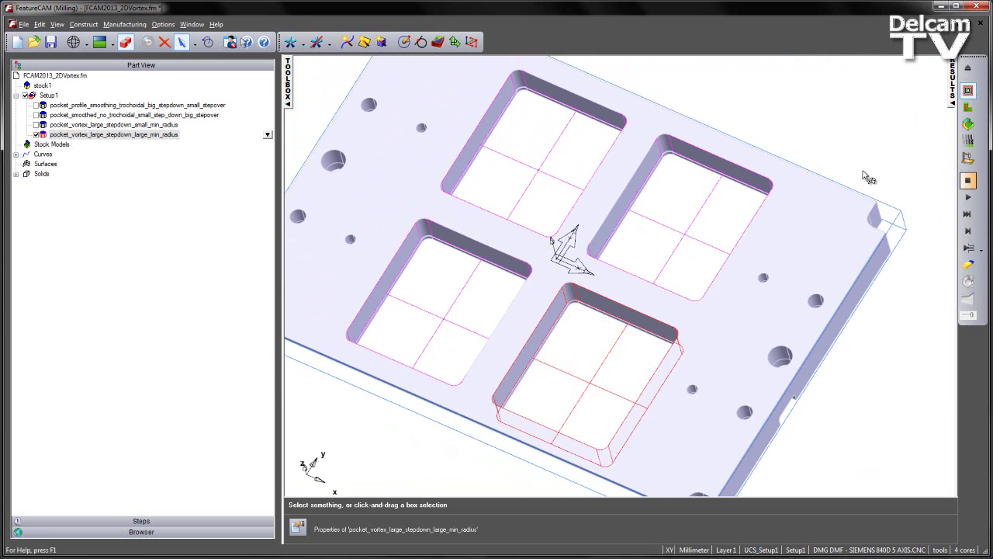
click(24, 95)
click(25, 95)
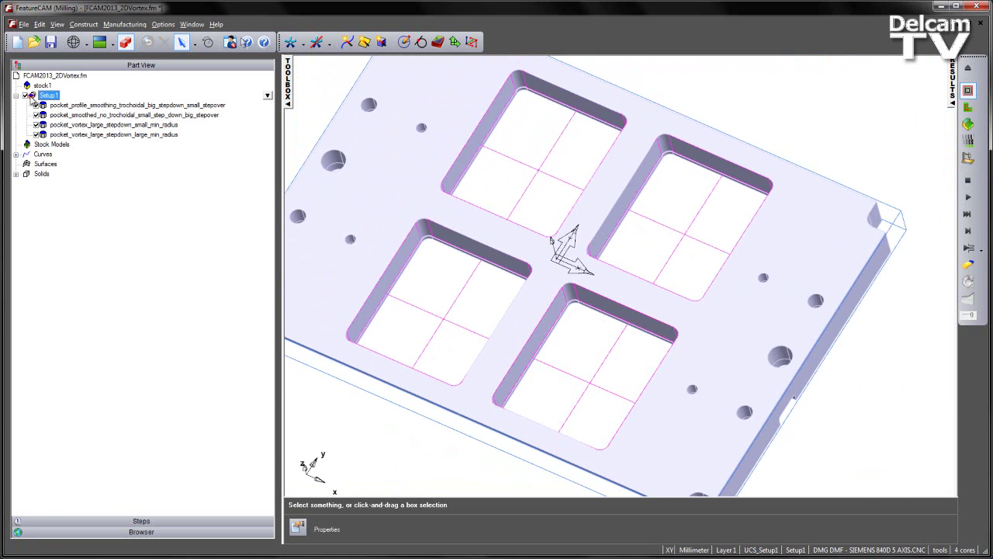
click(967, 197)
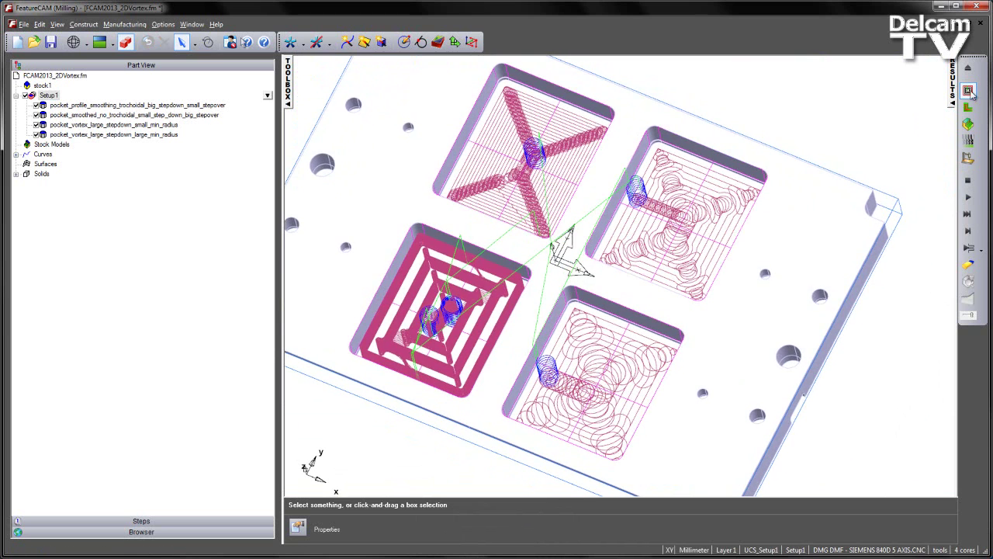
- Compare the machining times of all four pocket operations in the manufacturing operation sheet, highlighting each operation's time
click(953, 90)
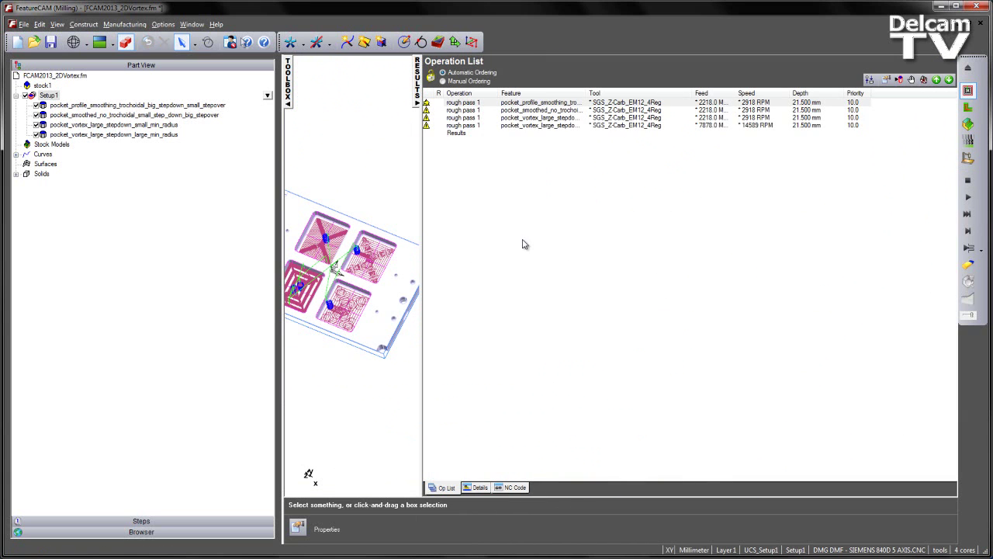
click(478, 487)
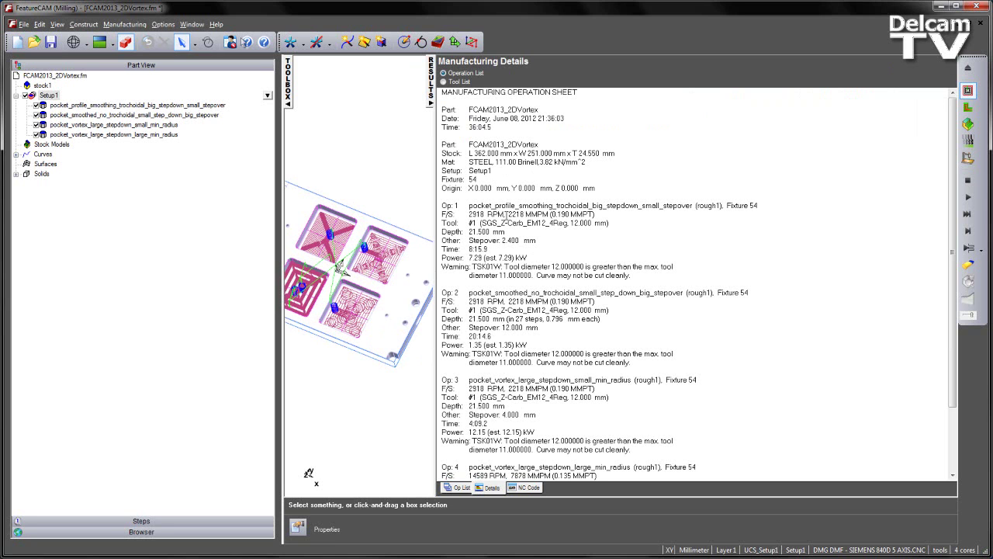
drag(499, 249, 448, 256)
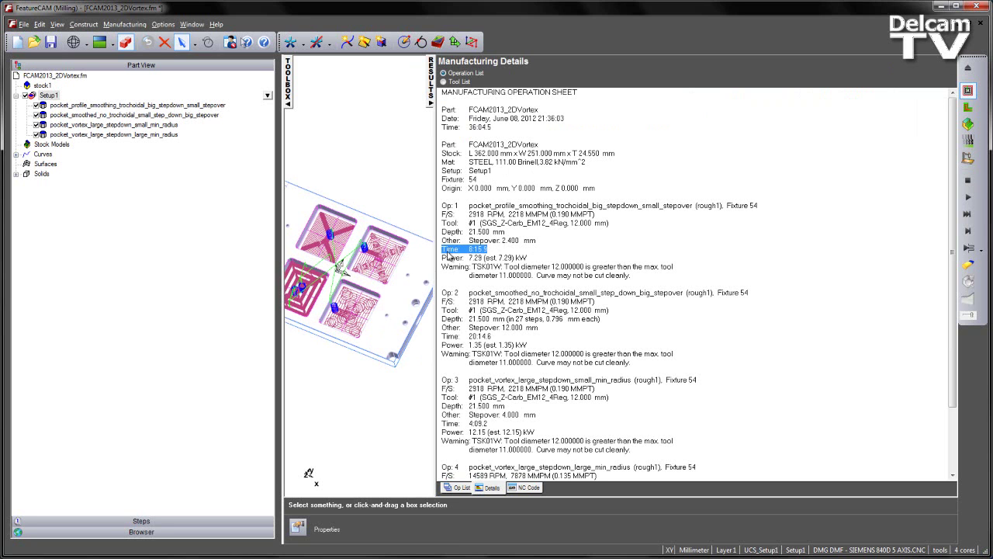
drag(497, 336, 442, 338)
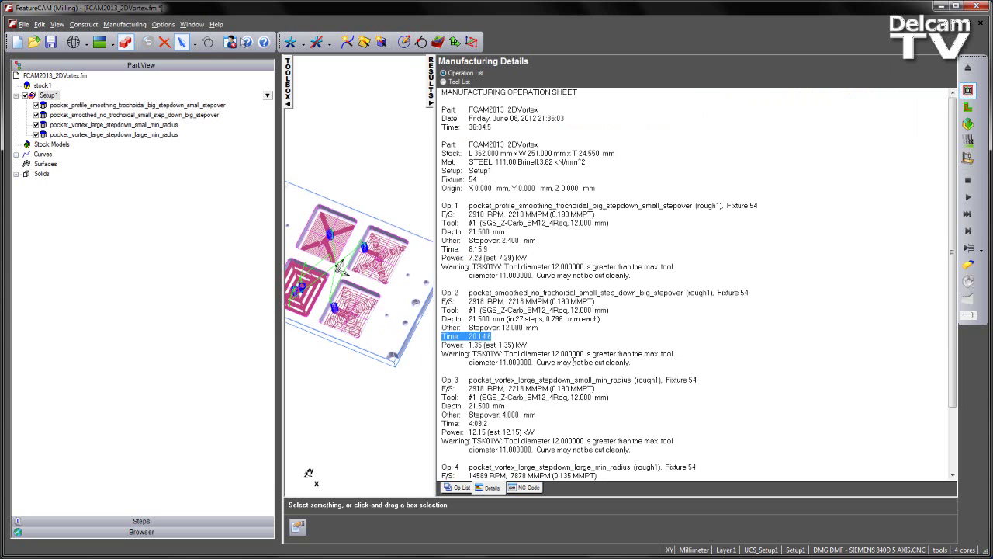
scroll(572, 360, down, 1)
scroll(572, 359, down, 3)
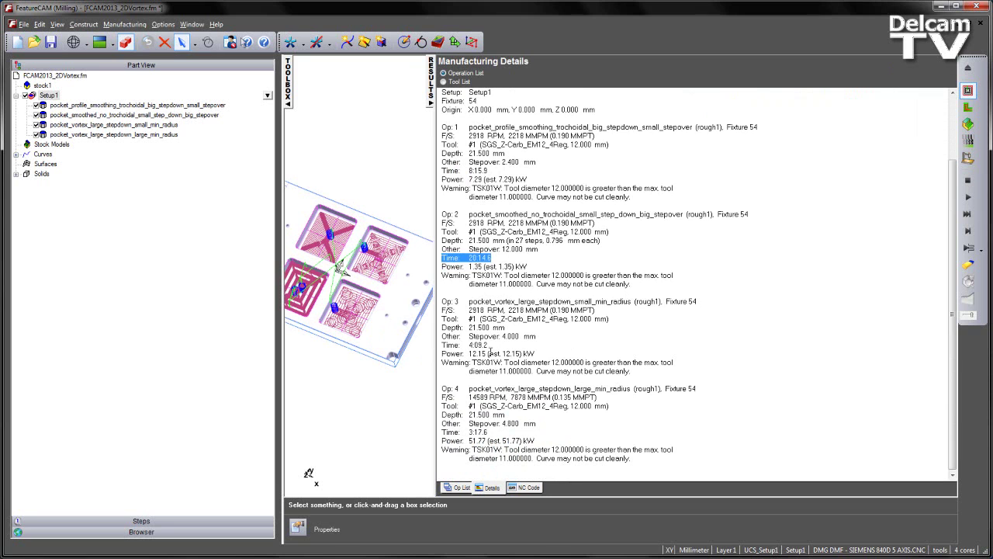
drag(496, 347, 430, 345)
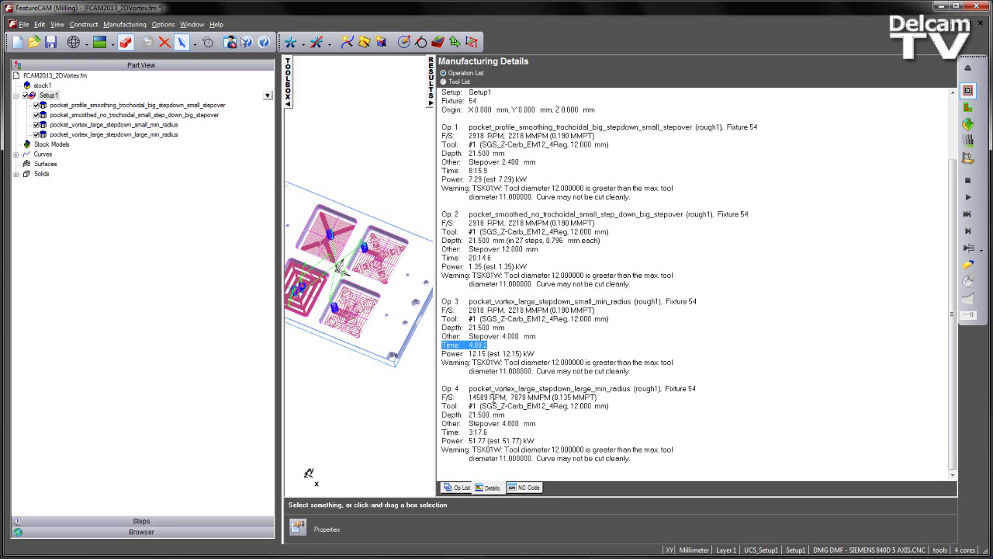
drag(492, 432, 441, 435)
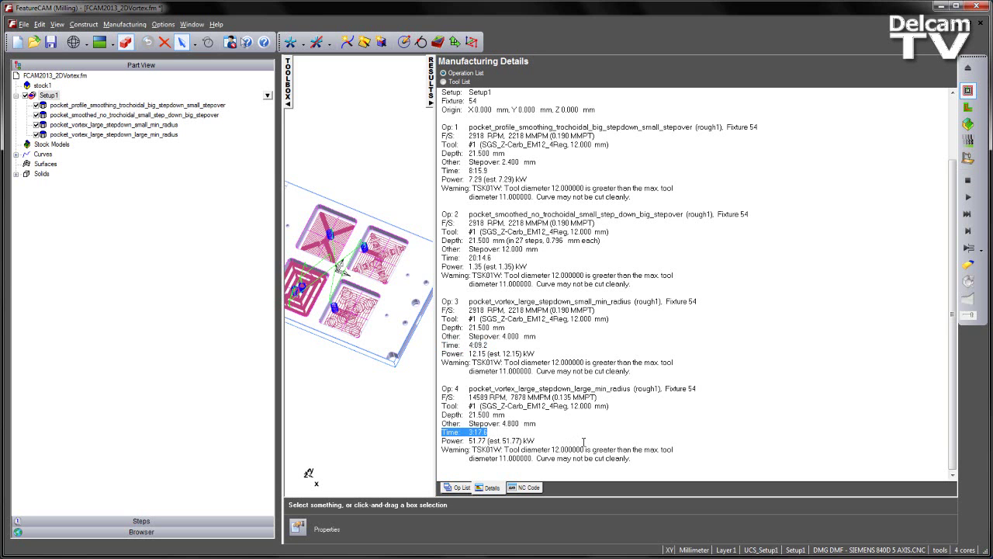
- Close the results and examine the four simulated pocket toolpaths side by side on the whole plate in 3D
click(430, 100)
middle_drag(577, 290, 565, 270)
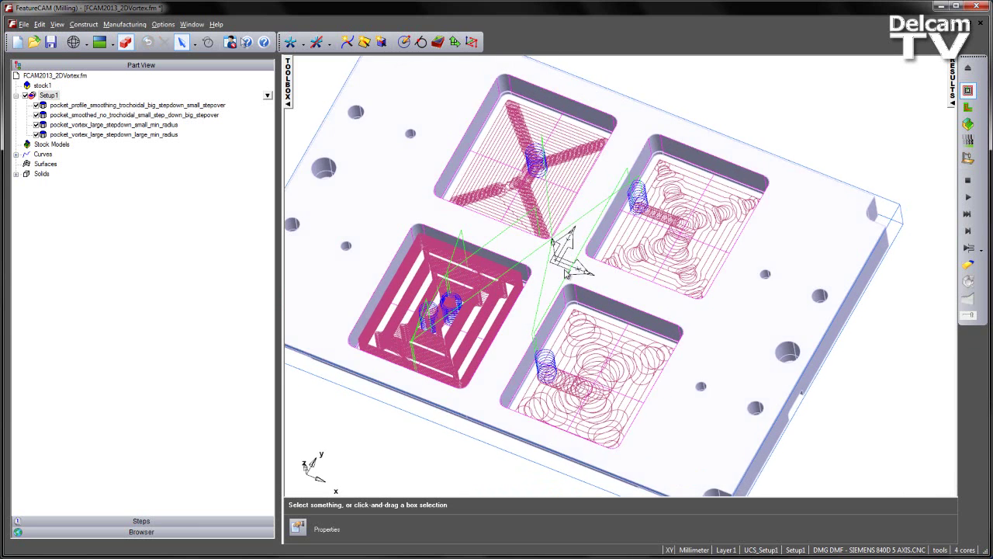
scroll(570, 267, down, 2)
scroll(435, 237, down, 1)
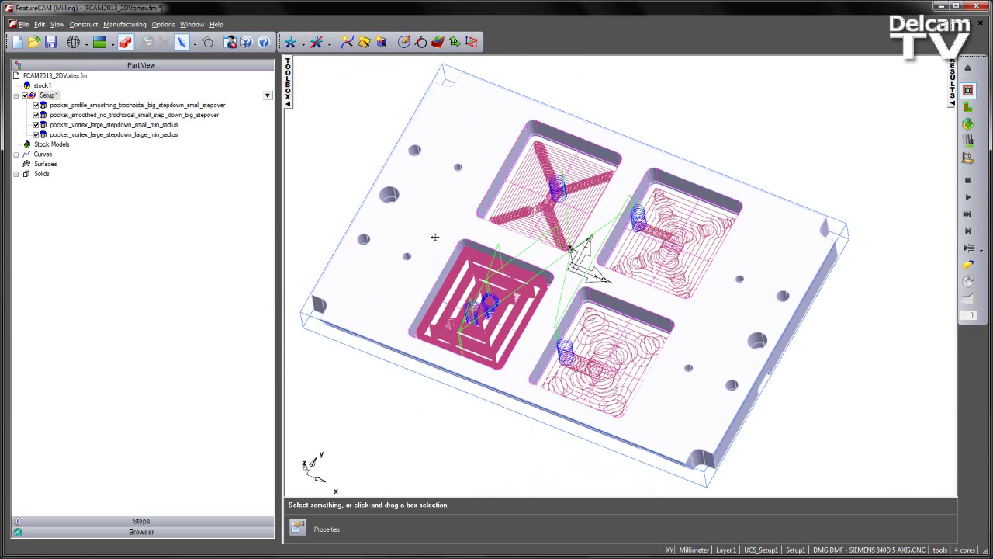
shift+middle_drag(436, 237, 445, 242)
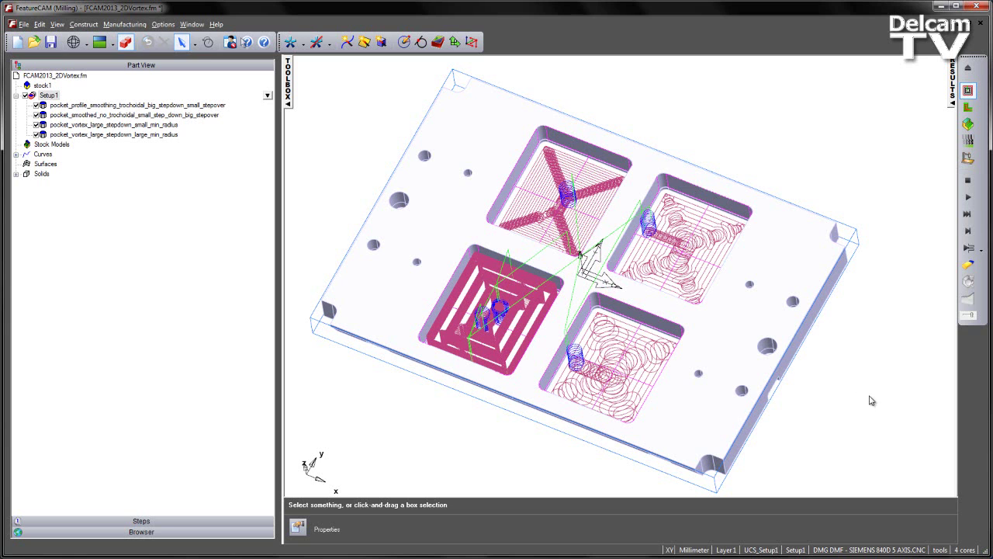